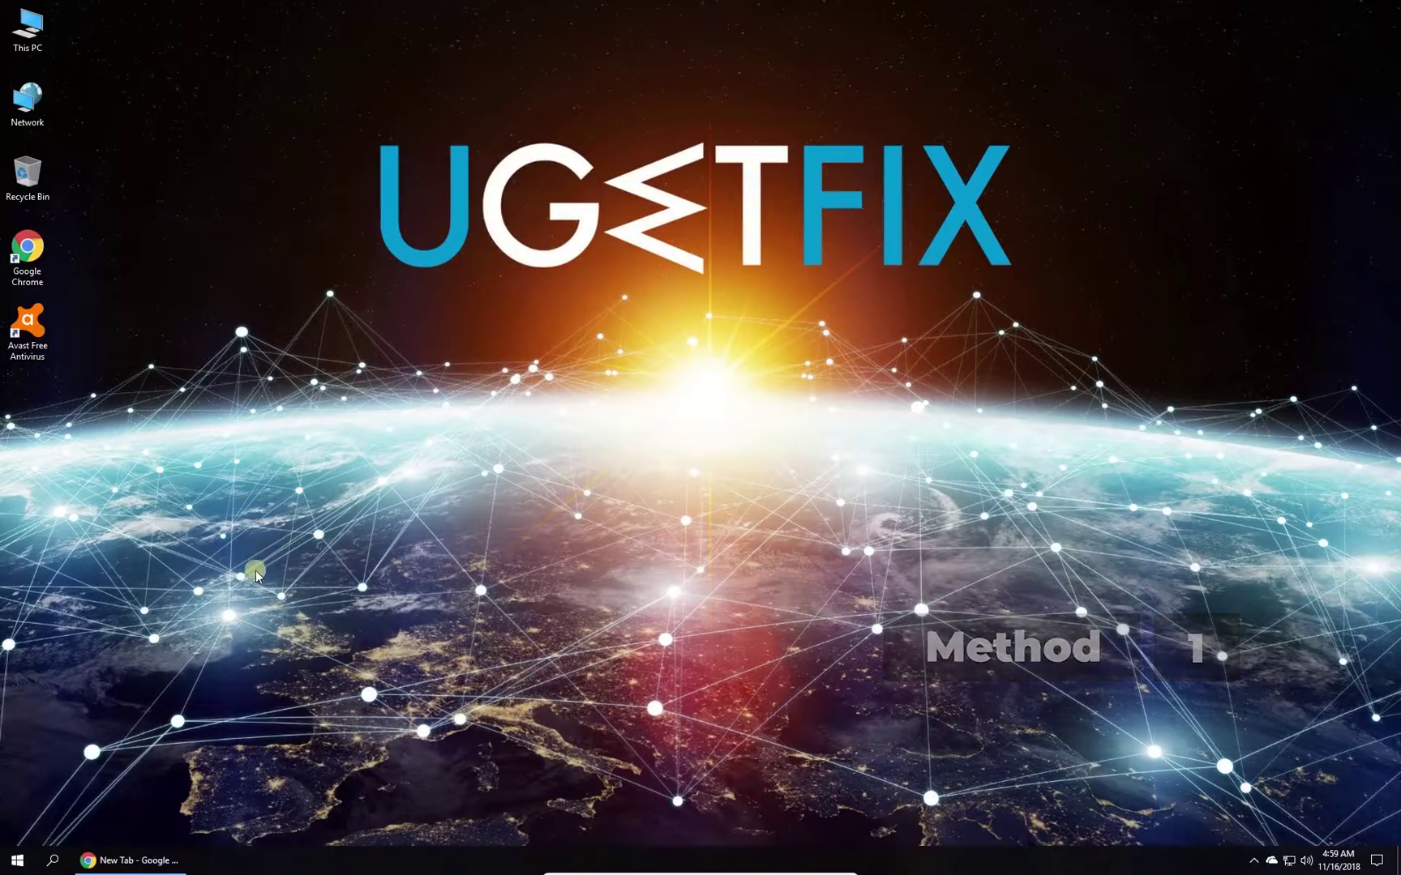
# Clear Chrome's browsing data with the time range set to All time, then search Start for Internet Options.
pyautogui.click(148, 863)
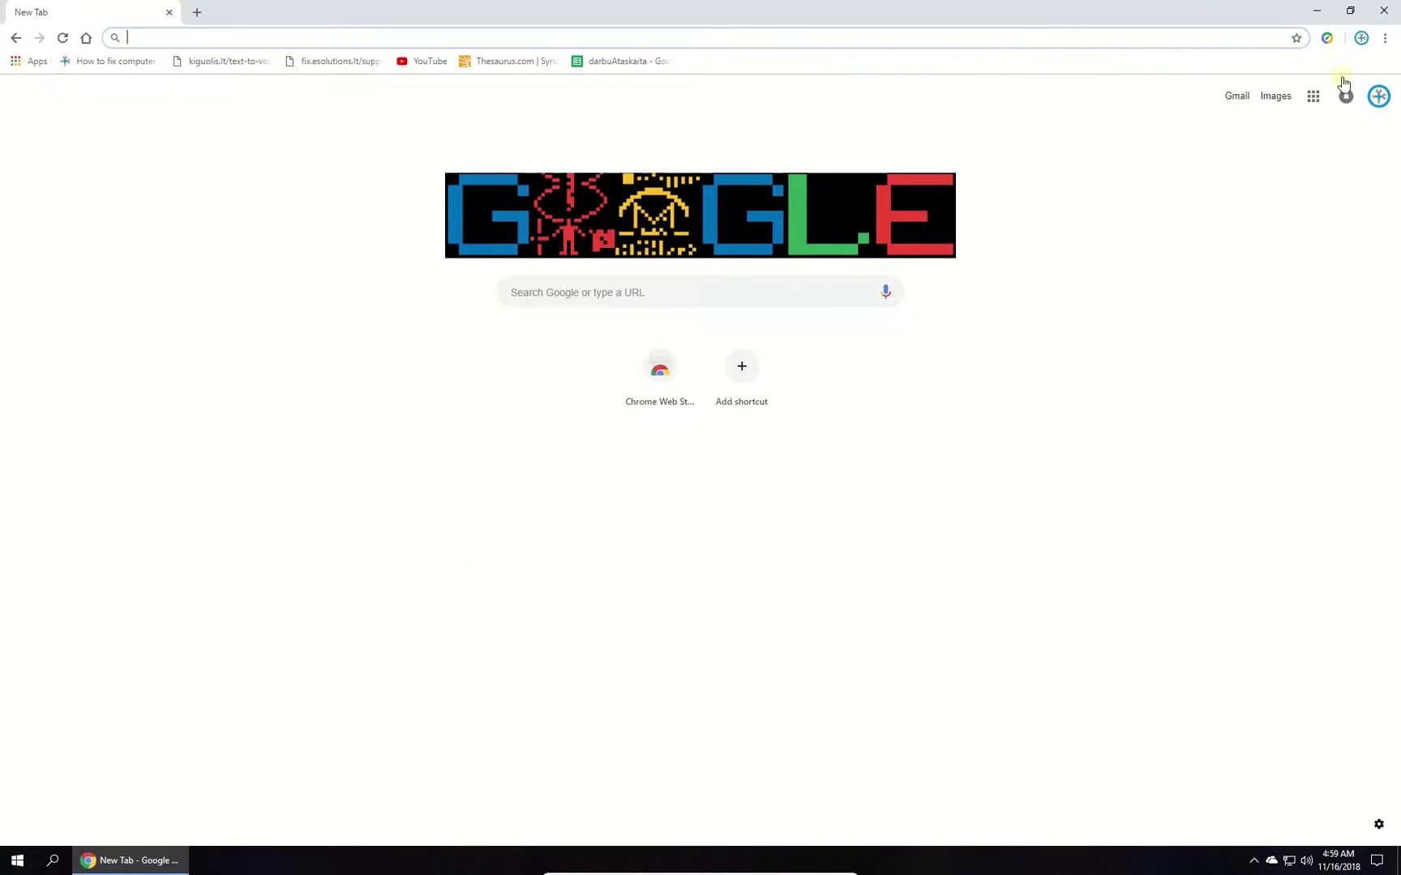
pyautogui.click(1382, 38)
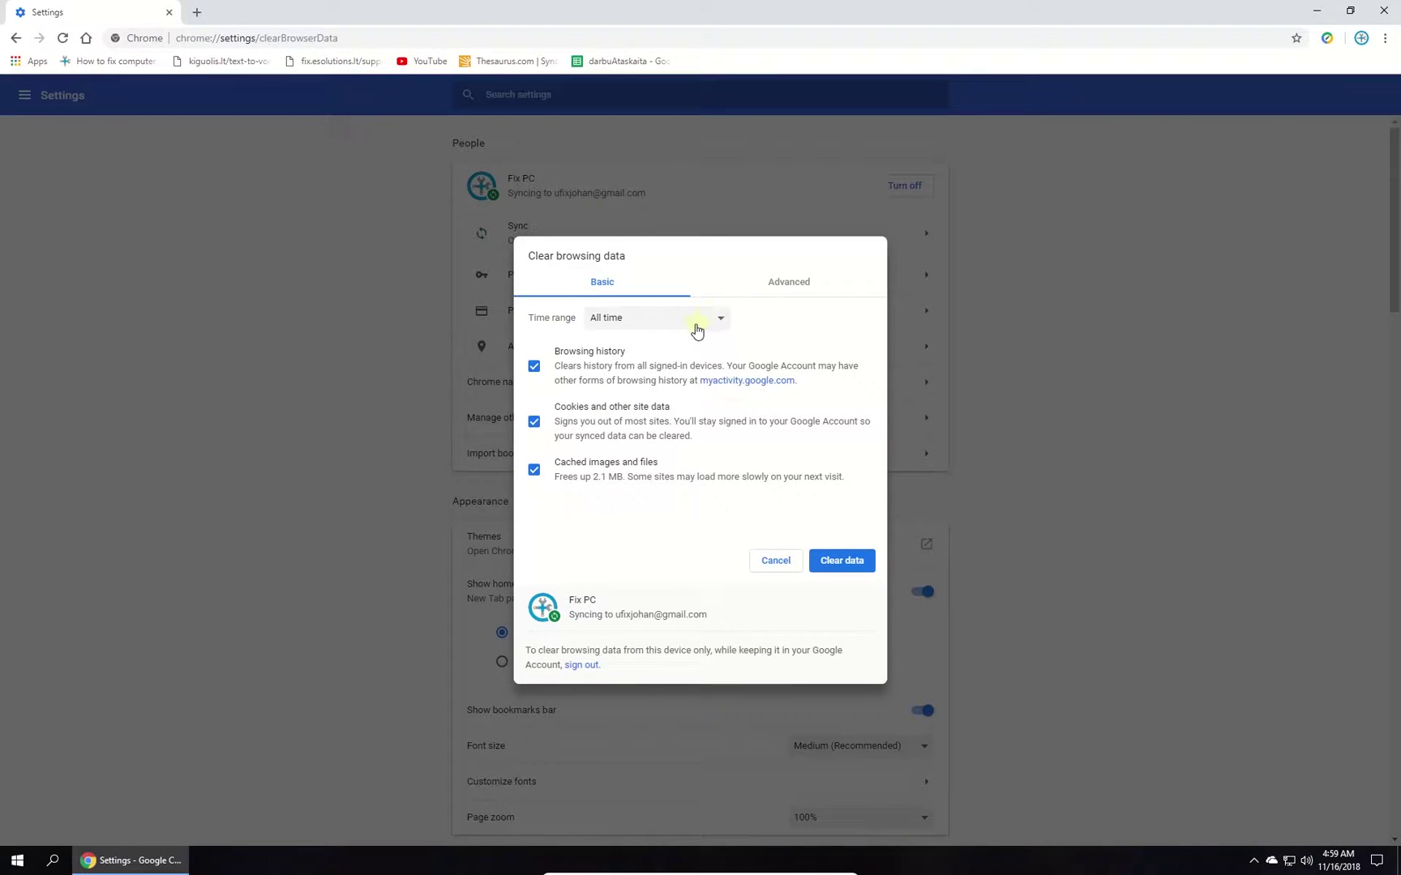
pyautogui.click(700, 323)
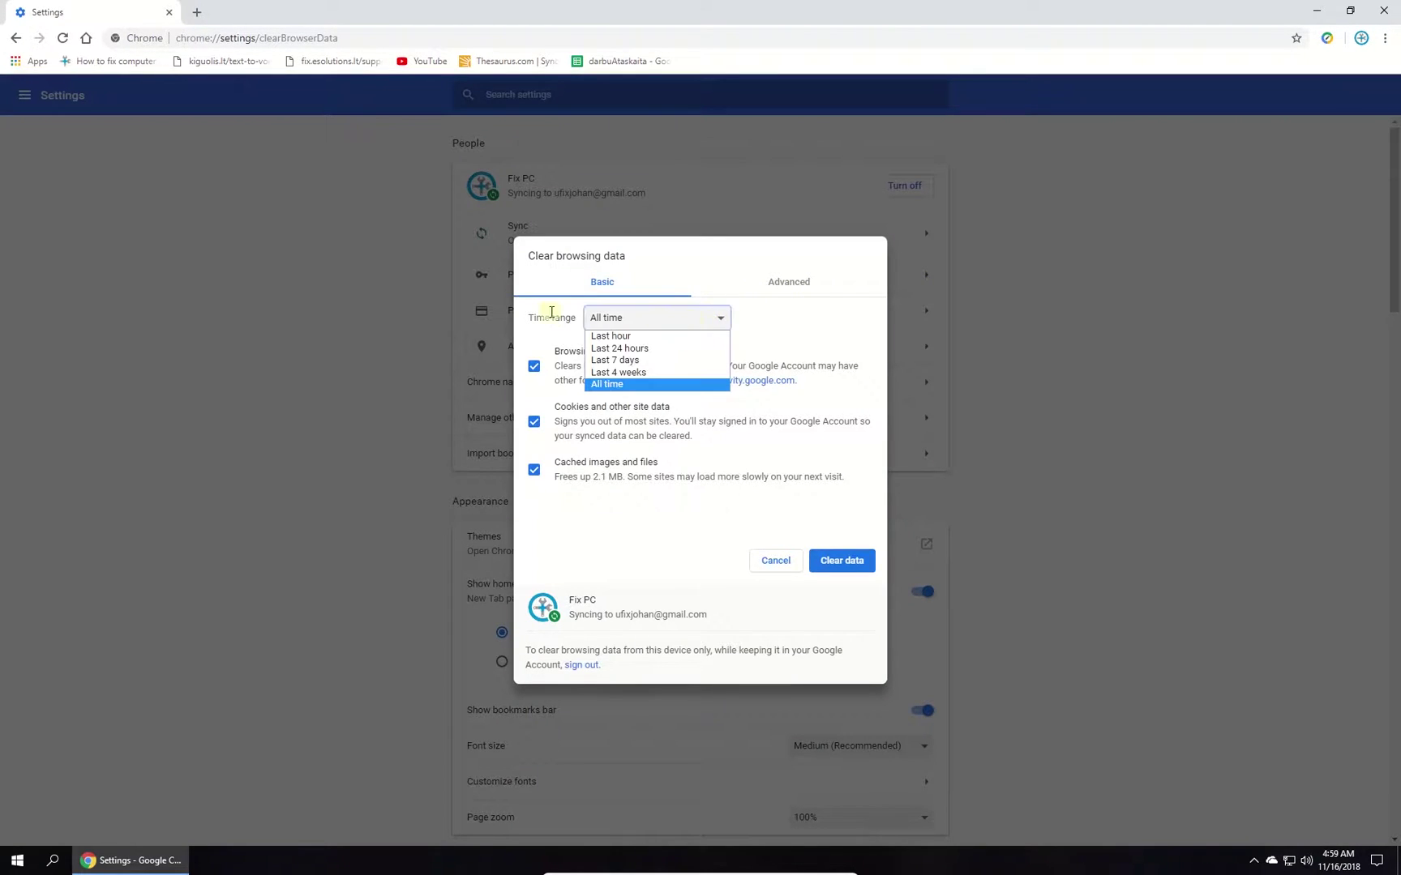
pyautogui.click(613, 386)
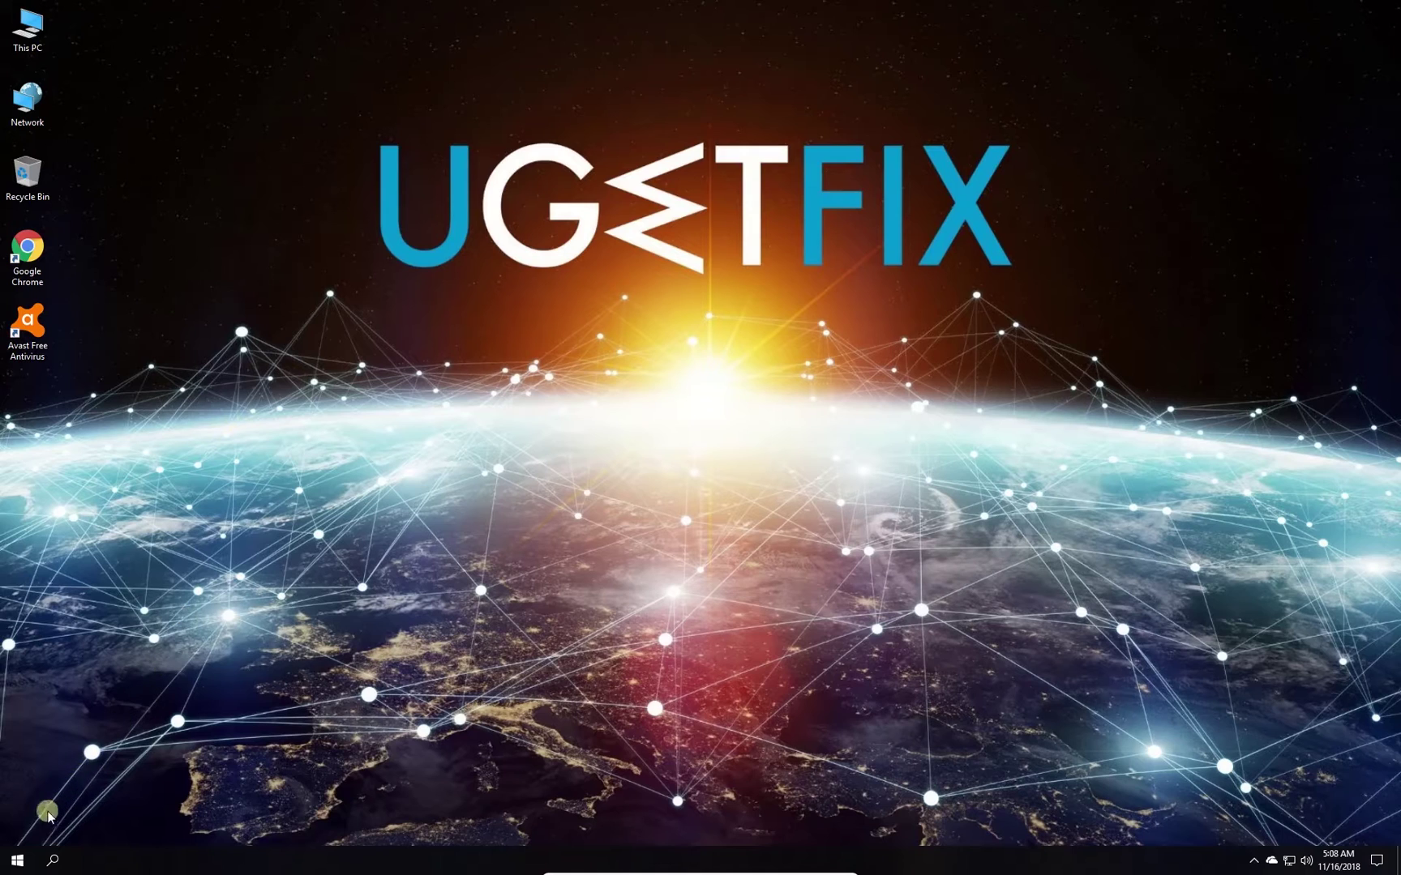
pyautogui.click(16, 863)
pyautogui.write('internet')
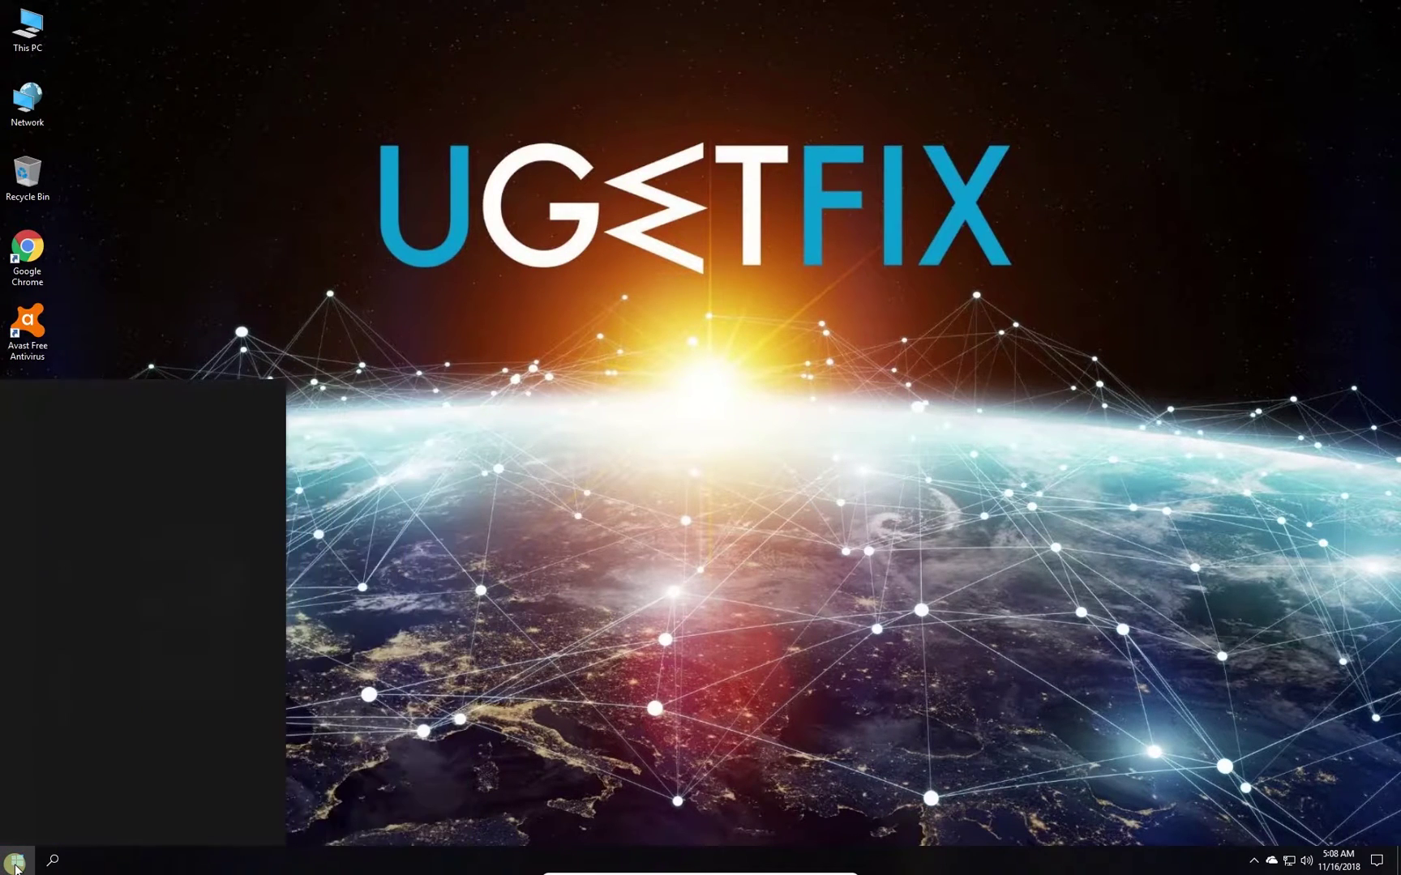
pyautogui.write(' options')
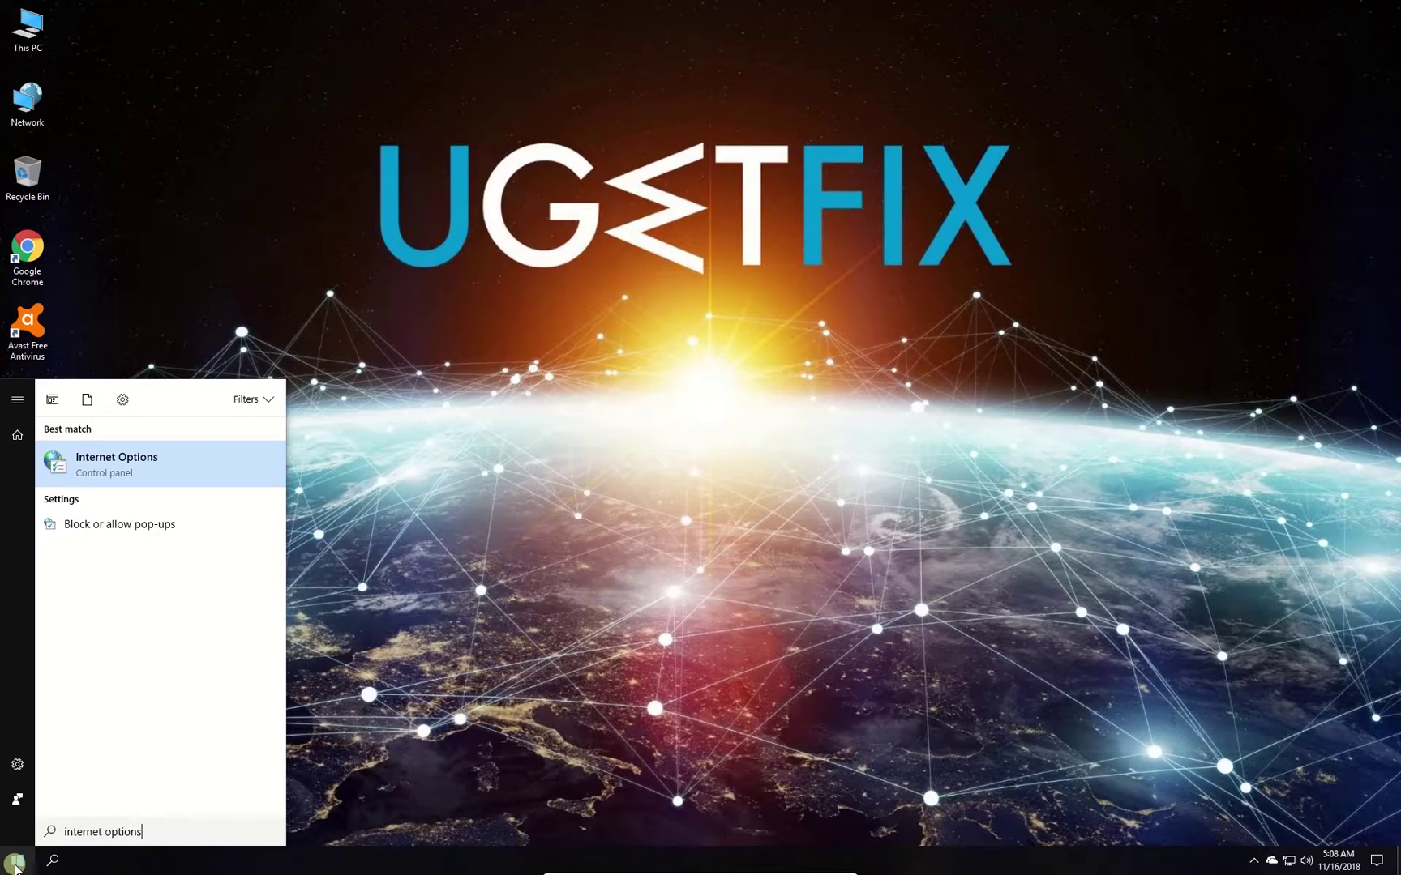
# Uncheck 'Warn about certificate address mismatch' under Advanced > Security and confirm with OK.
pyautogui.press('Return')
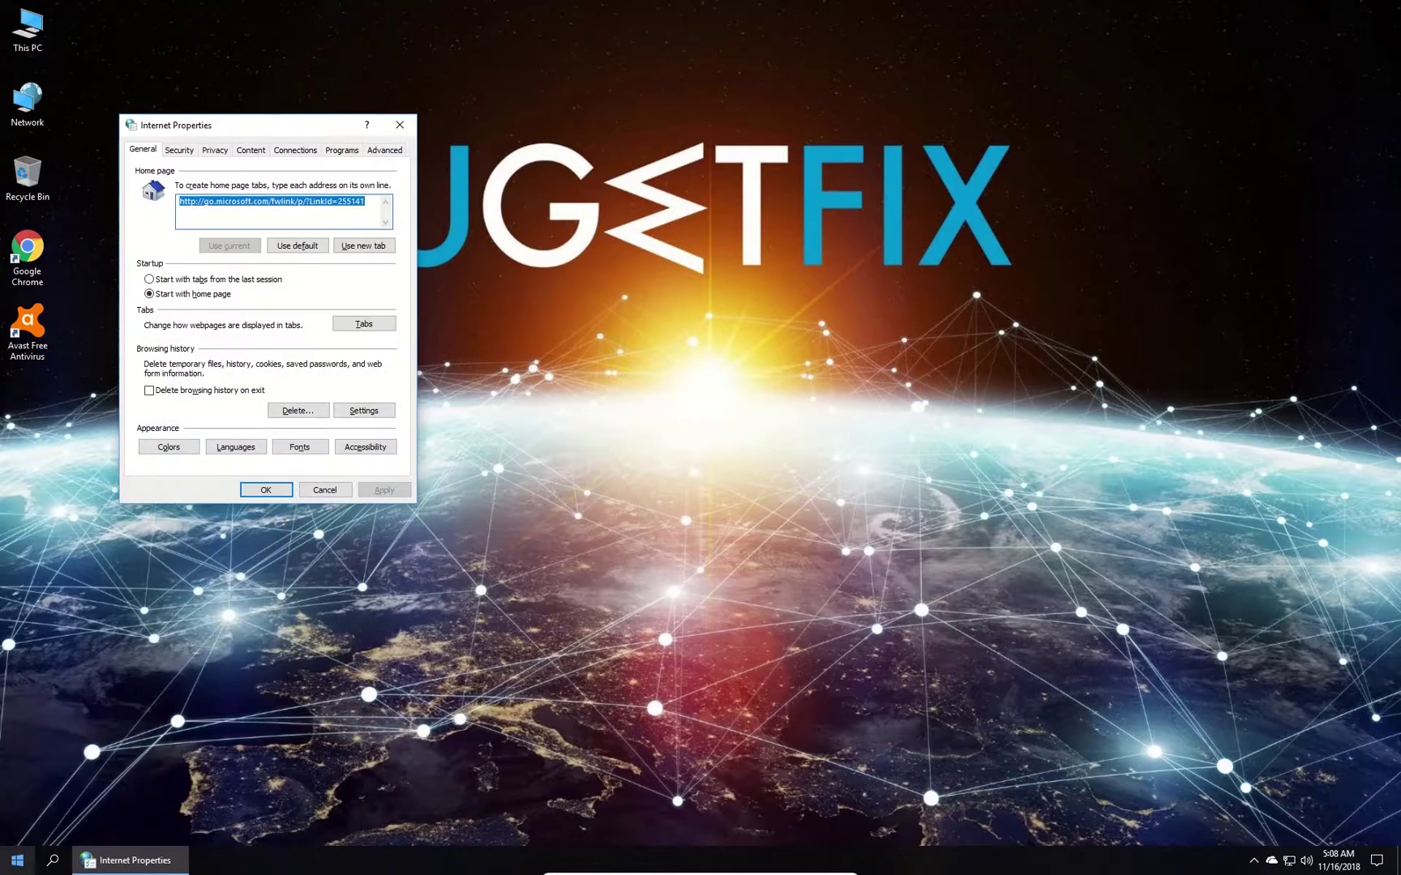
pyautogui.click(382, 153)
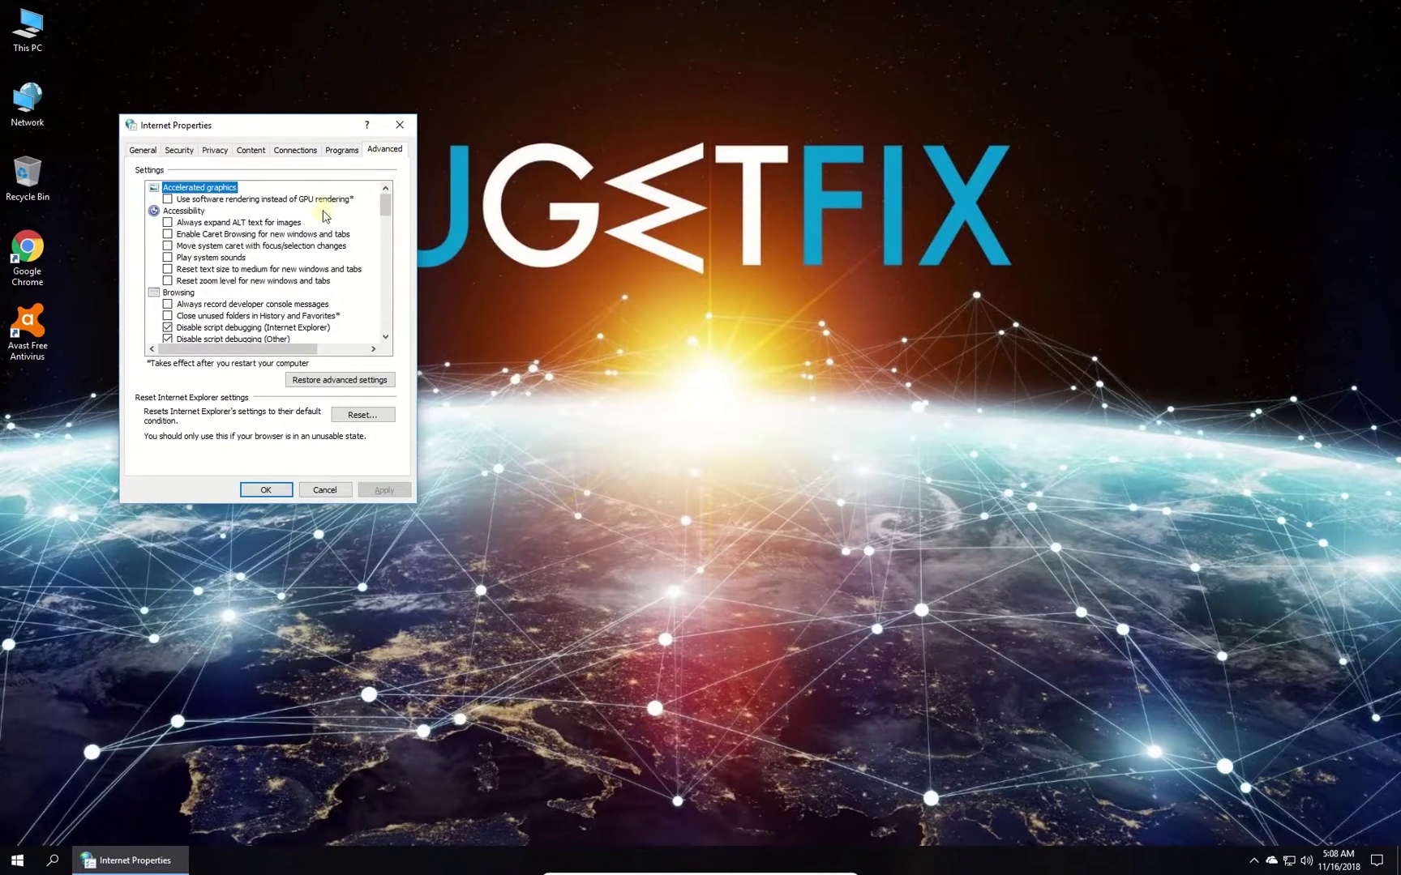
pyautogui.scroll(-5, 282, 251)
pyautogui.scroll(-5, 282, 251)
pyautogui.scroll(-5, 271, 244)
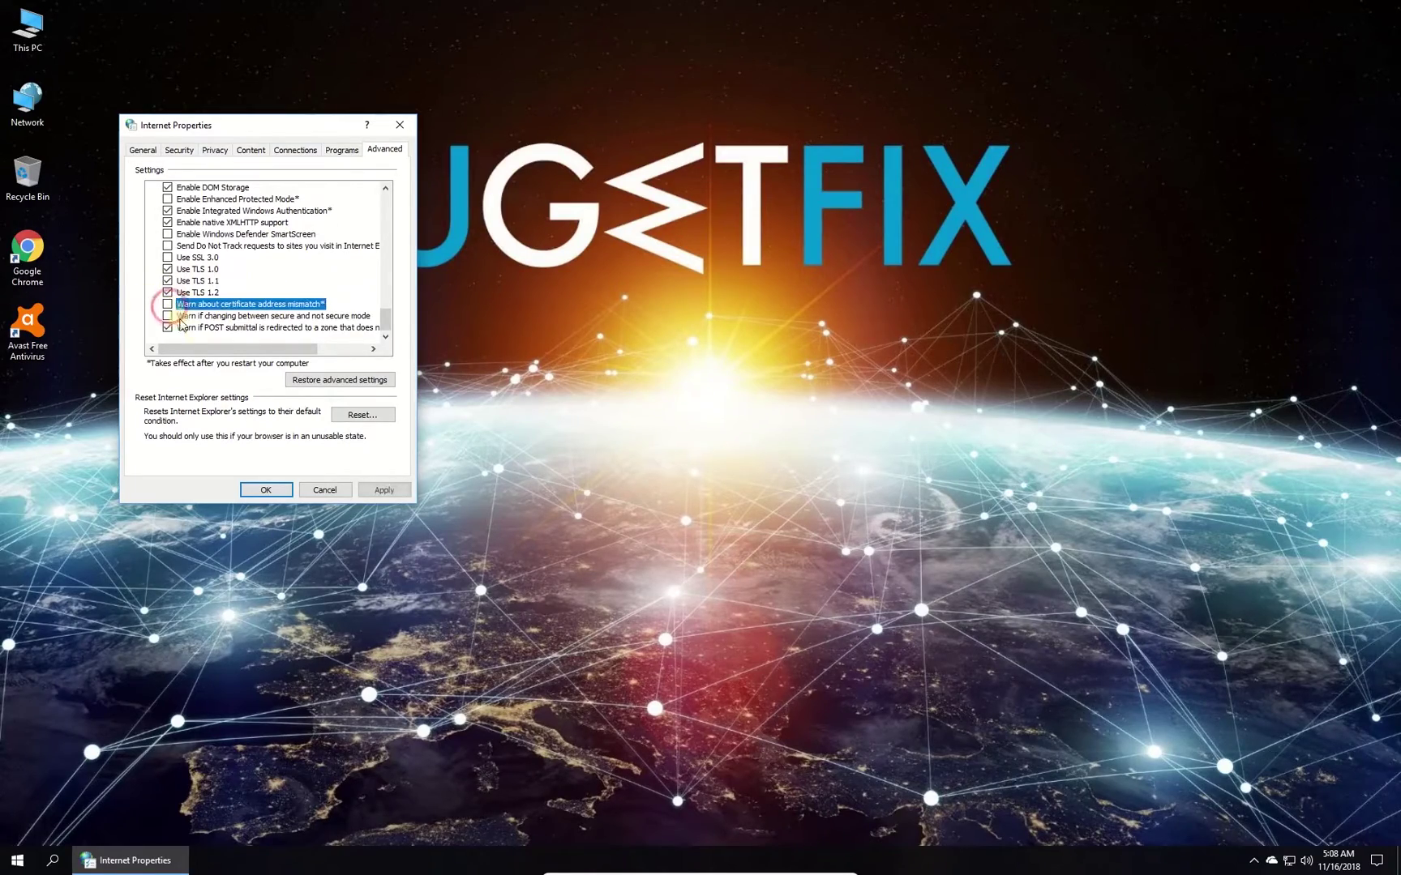
pyautogui.click(262, 493)
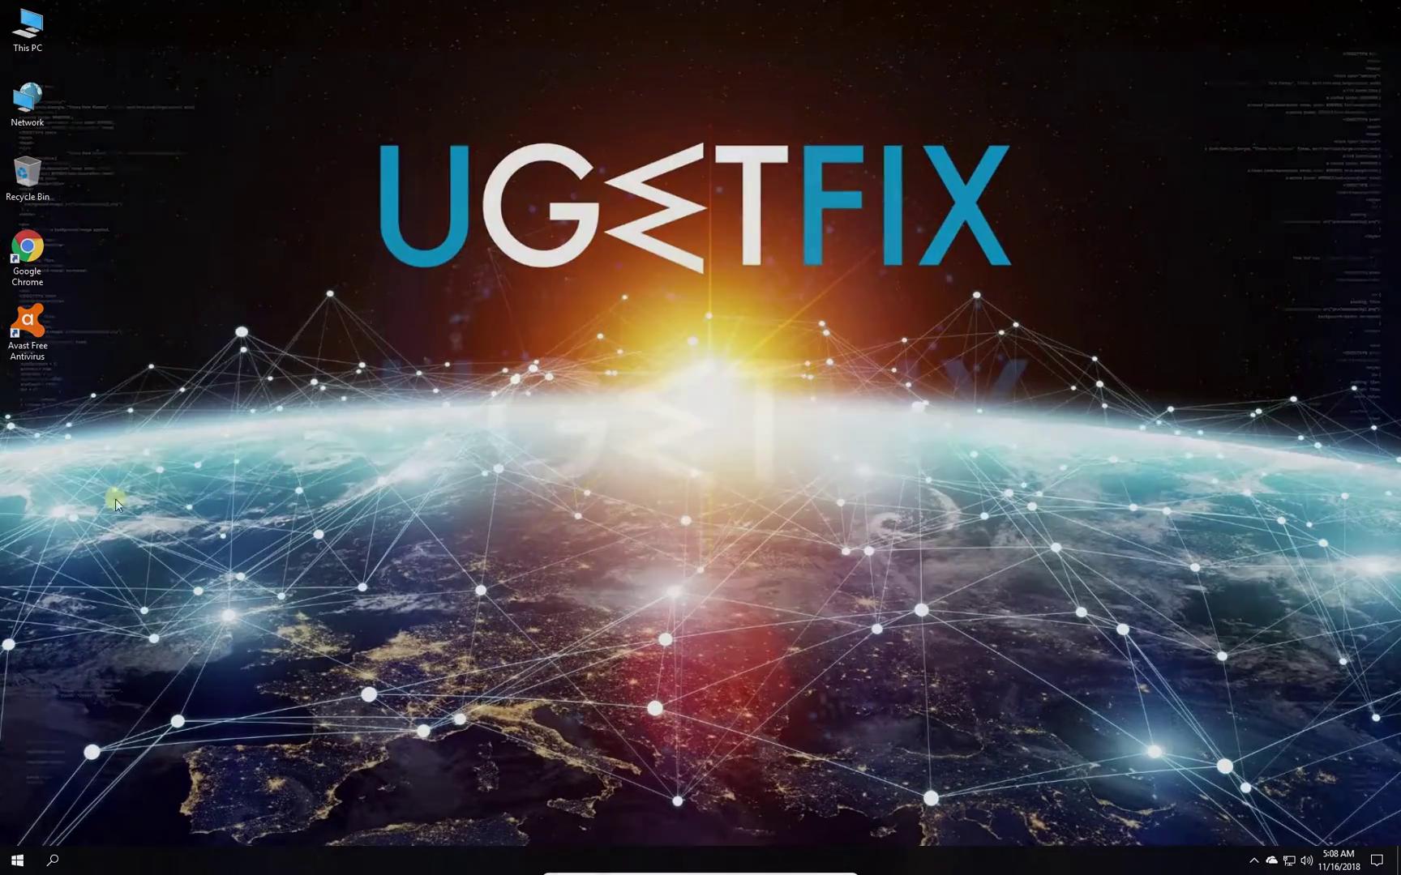